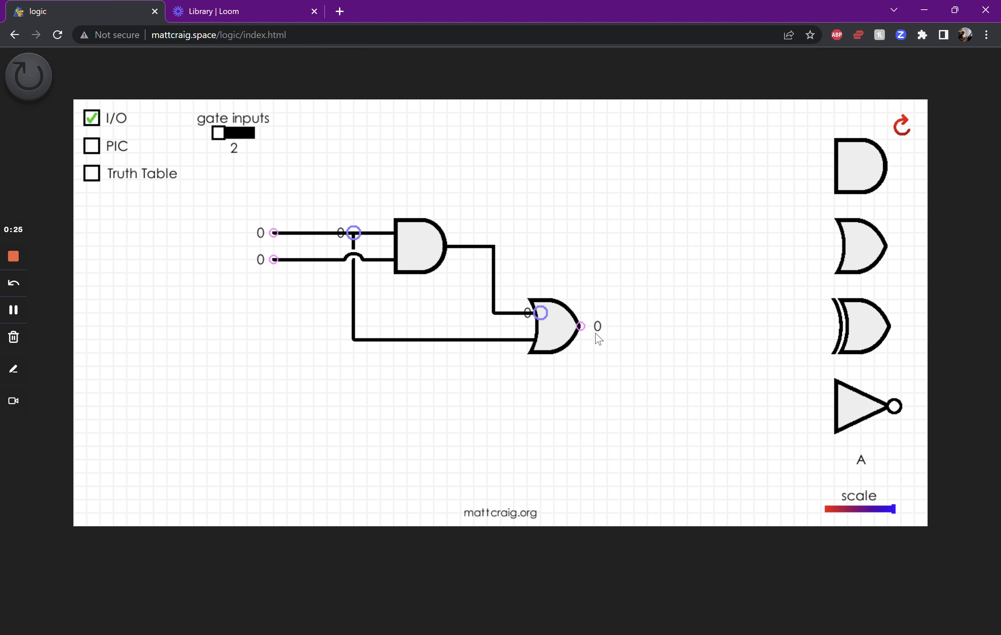
Extend the OR gate's output wire and preview the circuit in PIC mode, returning to the grid view with I/O shown
{"action": "left_click_drag", "start_coordinate": [581, 326], "coordinate": [687, 326]}
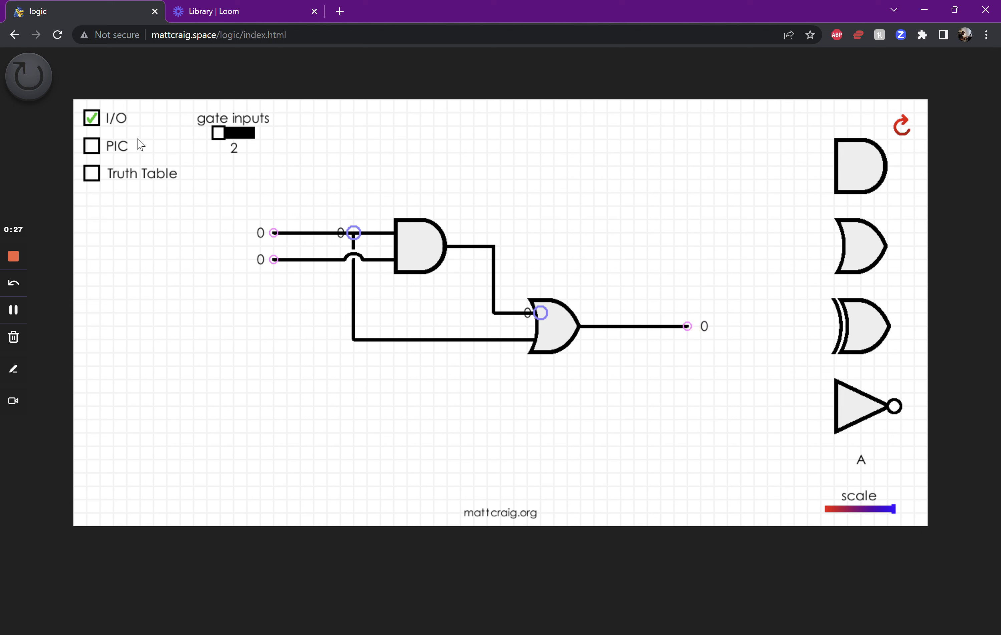
{"action": "left_click", "coordinate": [92, 120]}
{"action": "left_click", "coordinate": [92, 121]}
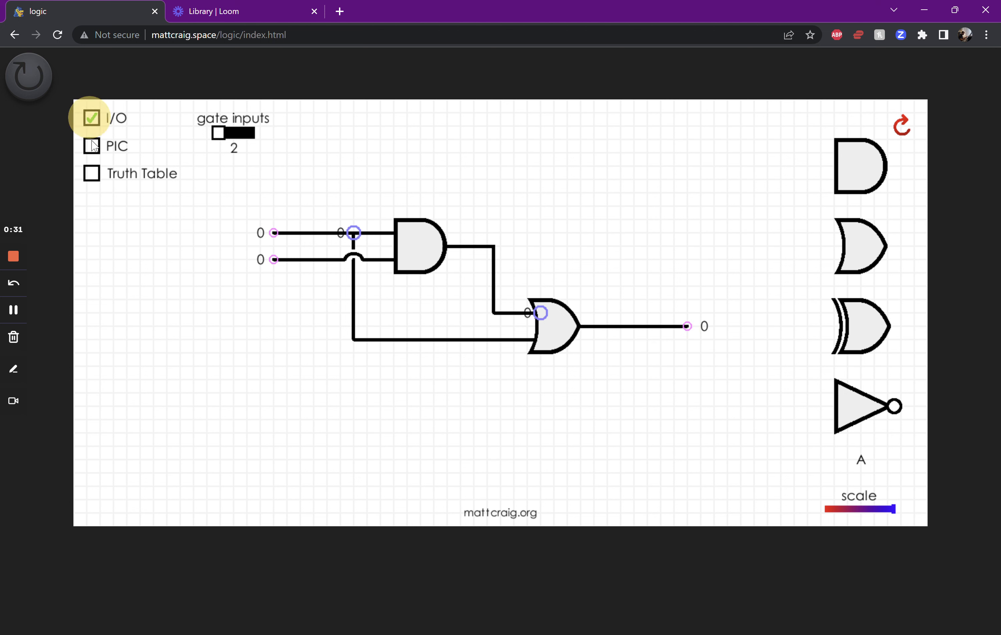
{"action": "left_click", "coordinate": [92, 152]}
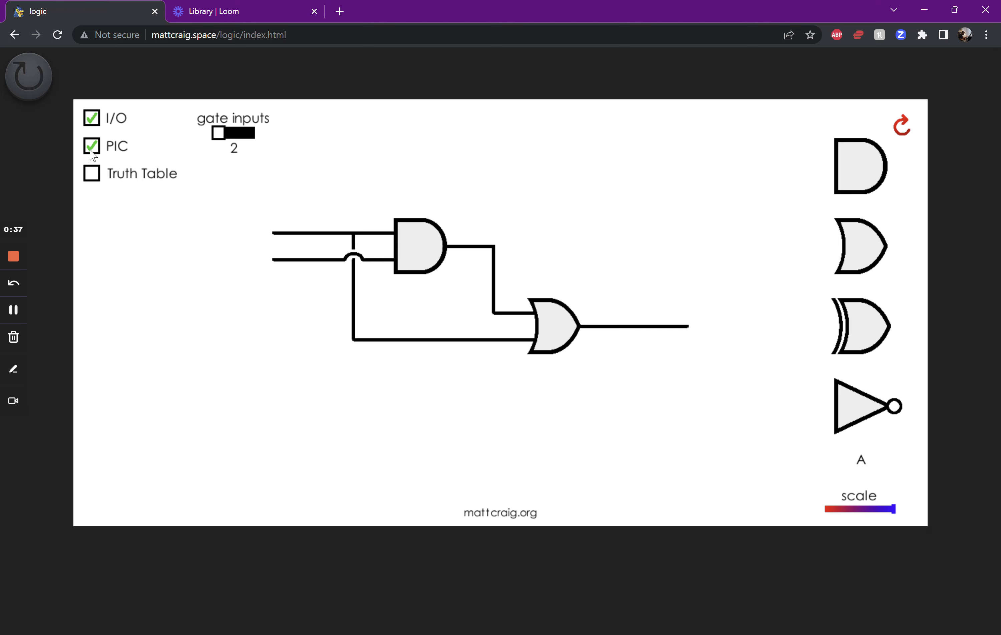
{"action": "left_click", "coordinate": [93, 152]}
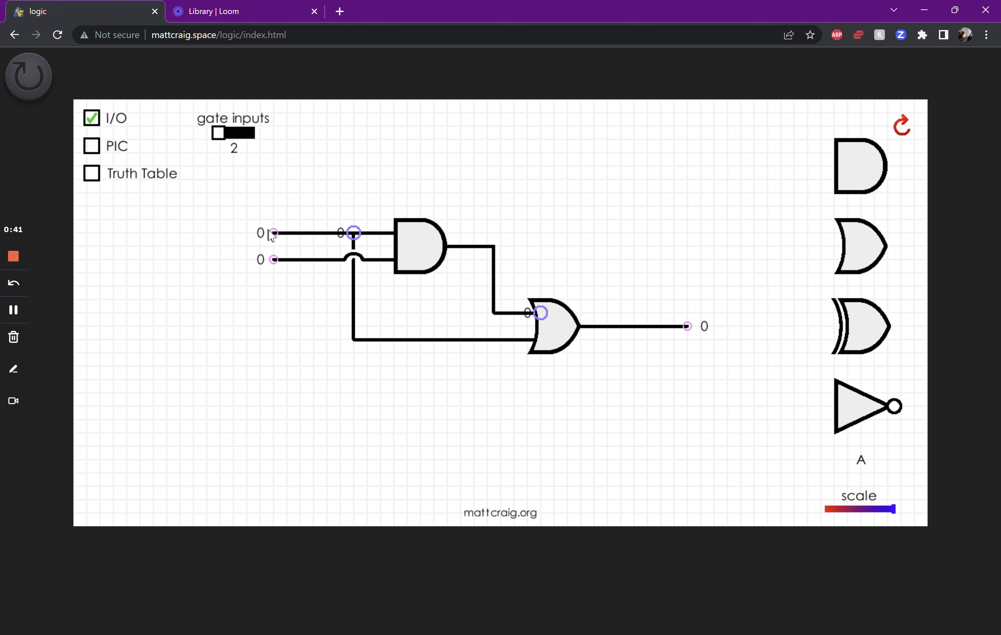
Test the circuit by switching both AND gate inputs to 1 and back to 0
{"action": "key", "text": "space"}
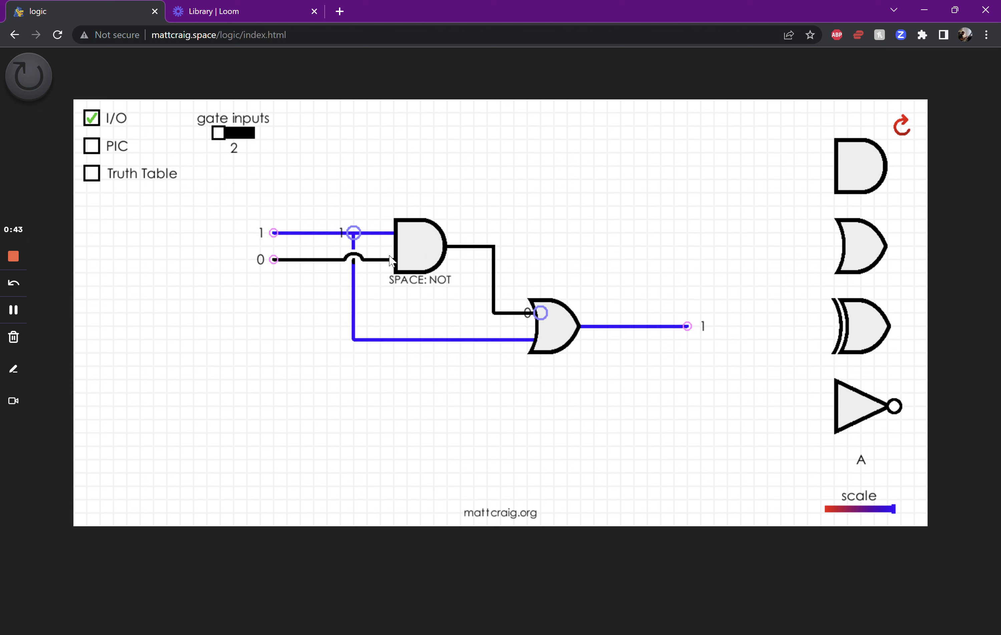
{"action": "key", "text": "space"}
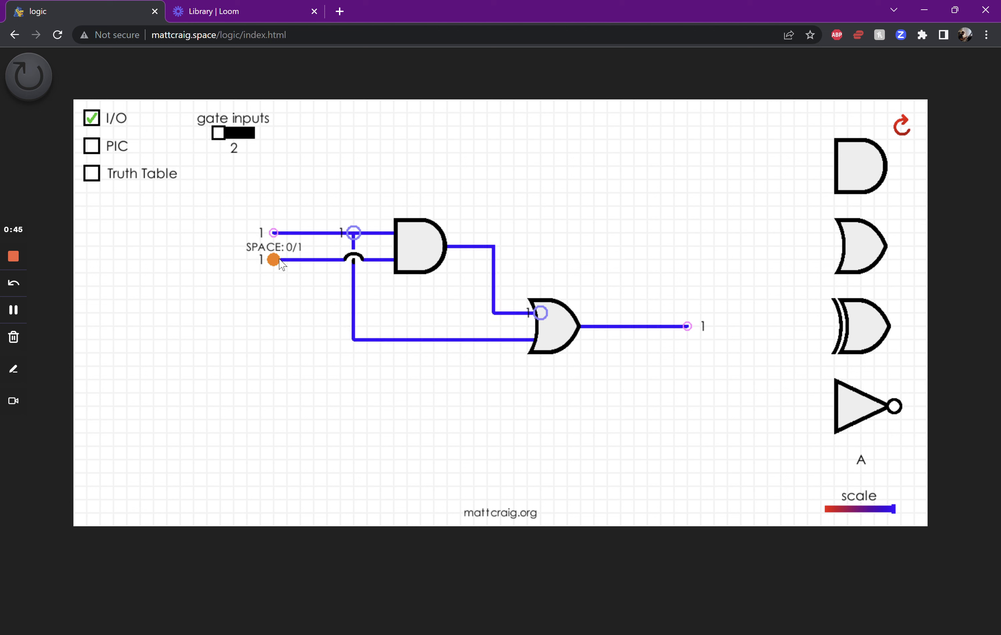
{"action": "key", "text": "space"}
{"action": "key", "text": "space"}
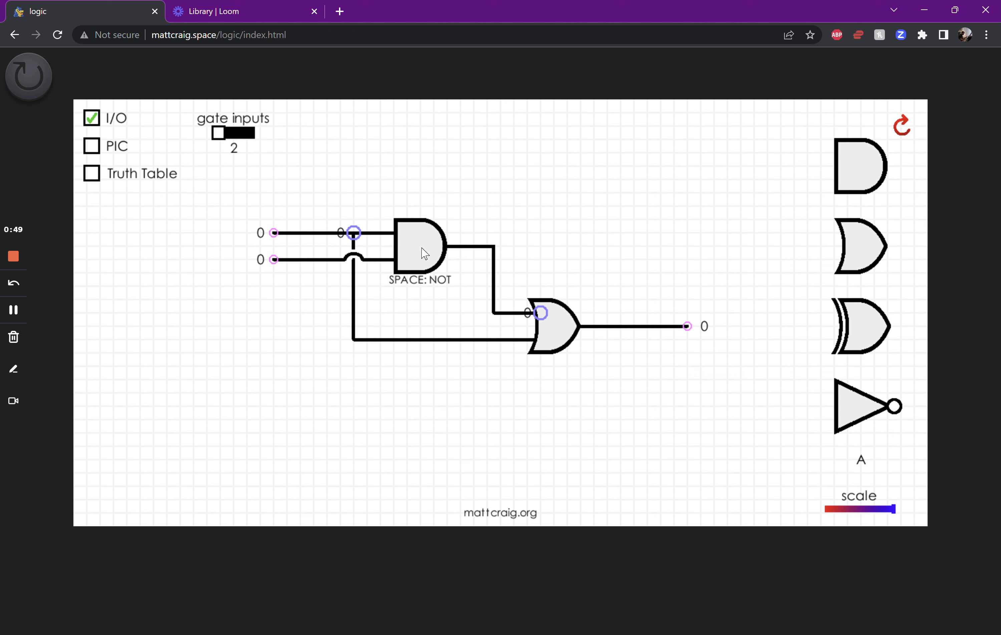
Invert the outputs of the AND and OR gates and slightly reduce the circuit's scale
{"action": "key", "text": "space"}
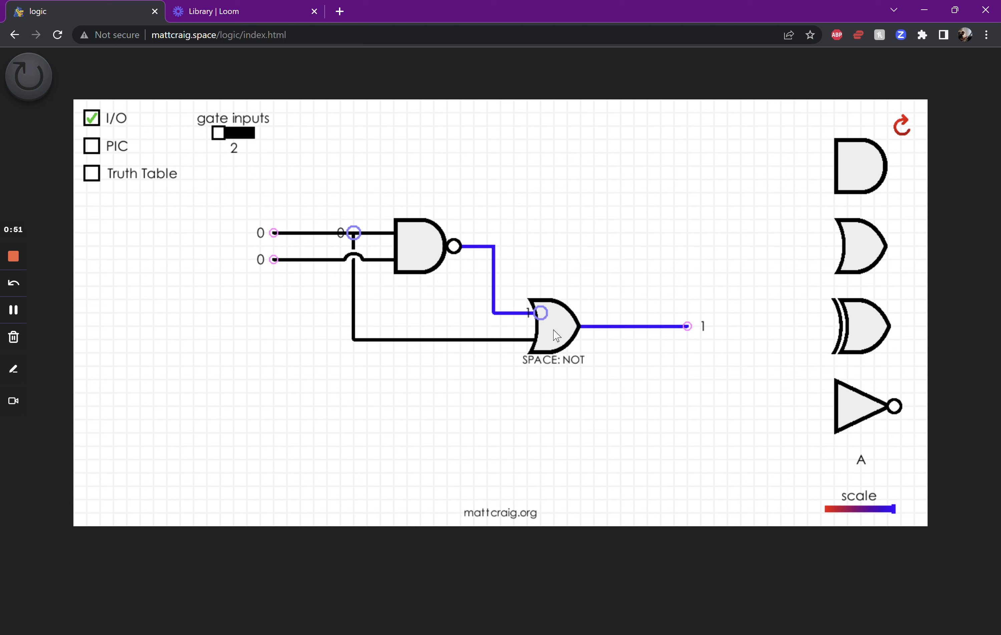
{"action": "key", "text": "space"}
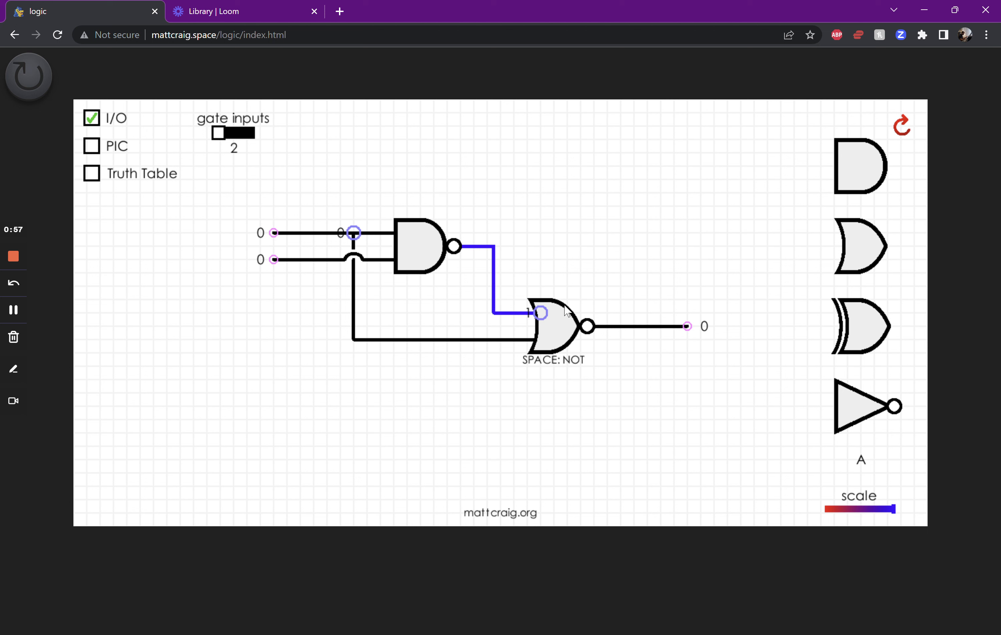
{"action": "mouse_move", "coordinate": [882, 514]}
{"action": "left_mouse_down"}
{"action": "mouse_move", "coordinate": [824, 521]}
{"action": "mouse_move", "coordinate": [890, 513]}
{"action": "left_mouse_up"}
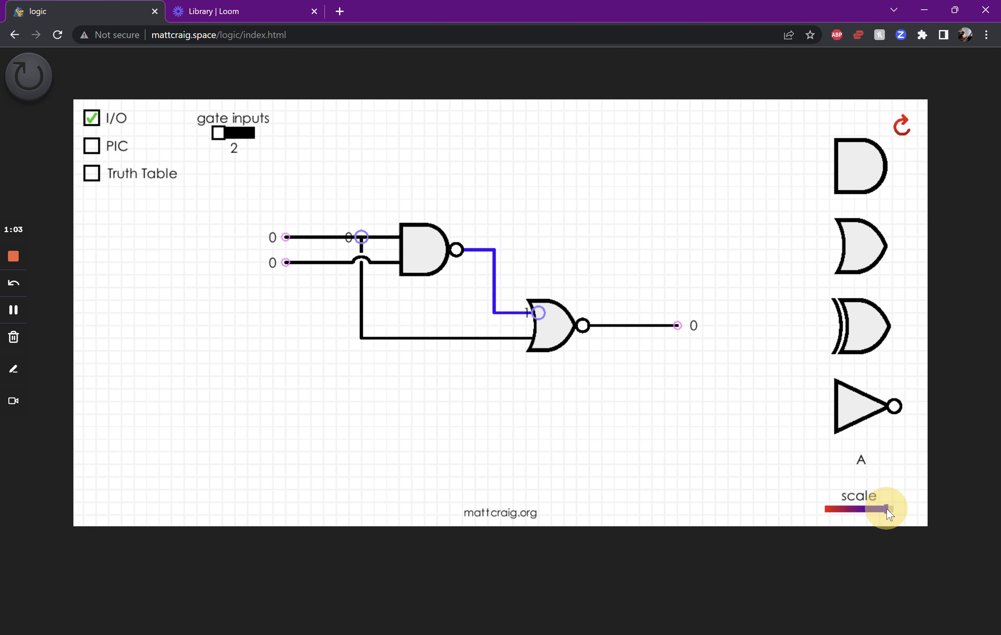
Set the NOR and NAND gates to three inputs each and reposition both gates on the canvas
{"action": "left_click", "coordinate": [233, 133]}
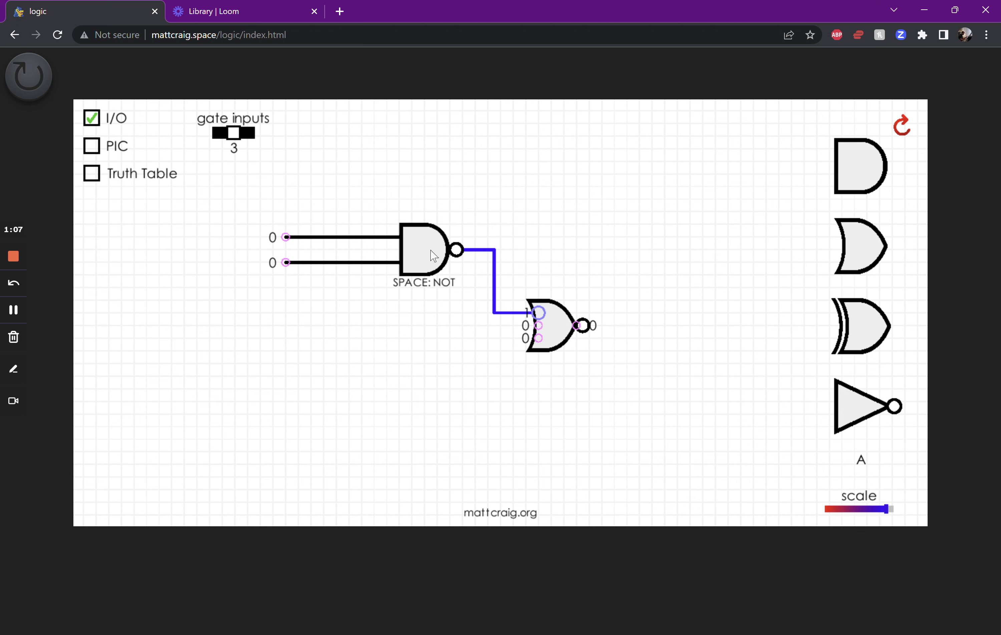
{"action": "left_click", "coordinate": [420, 254]}
{"action": "left_click_drag", "start_coordinate": [416, 251], "coordinate": [411, 251]}
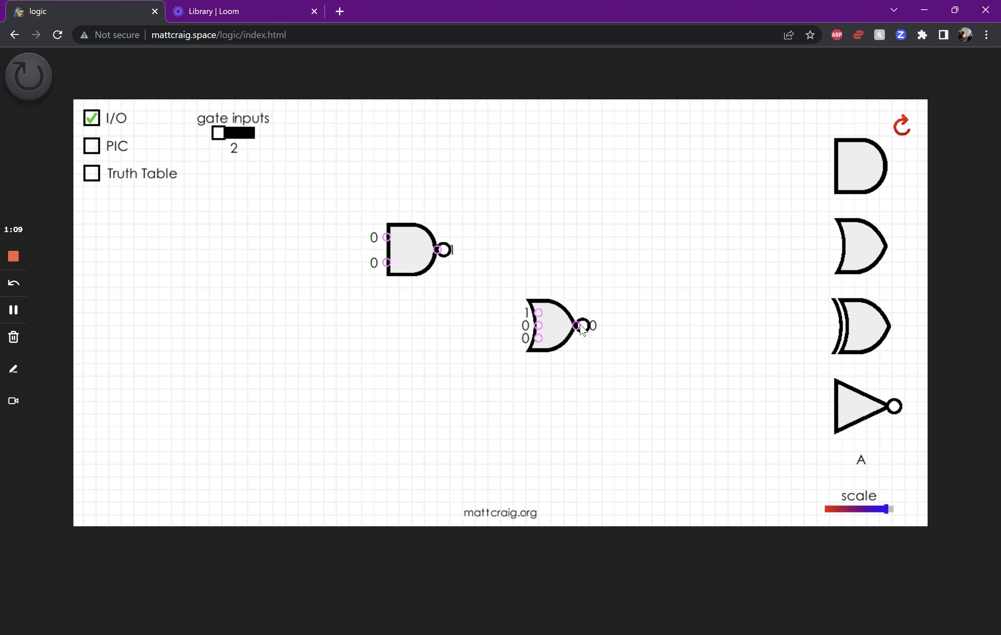
{"action": "left_click_drag", "start_coordinate": [583, 330], "coordinate": [621, 330]}
{"action": "left_click_drag", "start_coordinate": [408, 254], "coordinate": [420, 257]}
{"action": "left_click", "coordinate": [240, 139]}
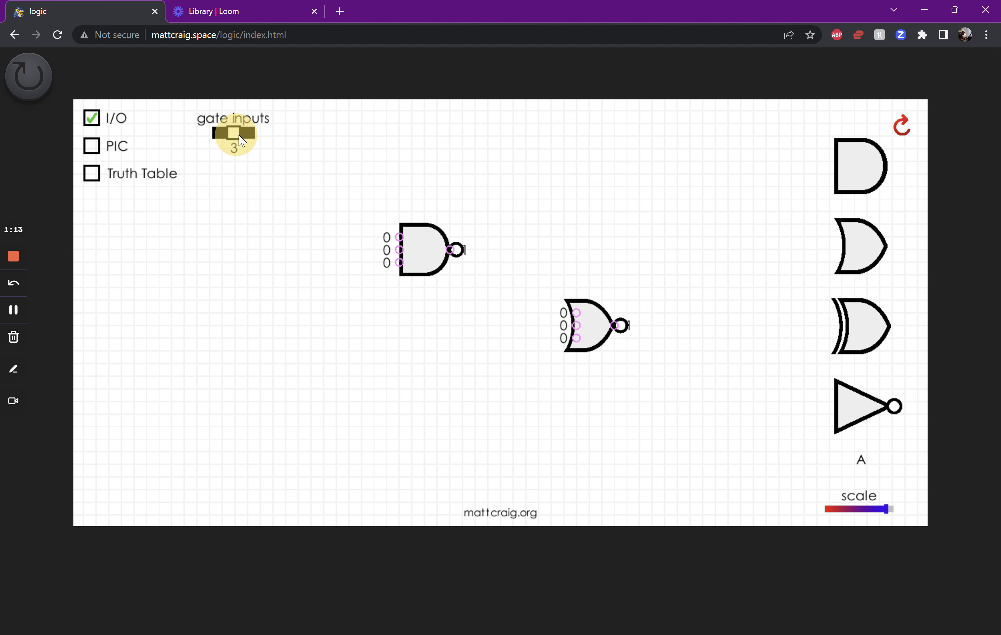
{"action": "left_click_drag", "start_coordinate": [399, 248], "coordinate": [373, 248]}
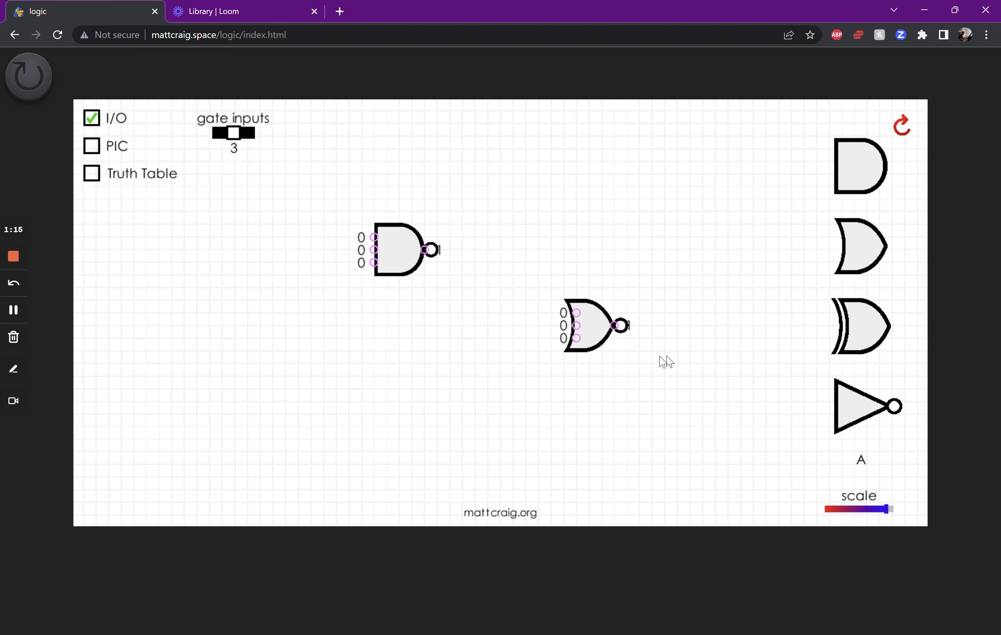
Cycle the NOR gate through two and four inputs, finishing with two inputs
{"action": "left_click", "coordinate": [588, 328]}
{"action": "left_click", "coordinate": [223, 133]}
{"action": "left_click", "coordinate": [223, 133]}
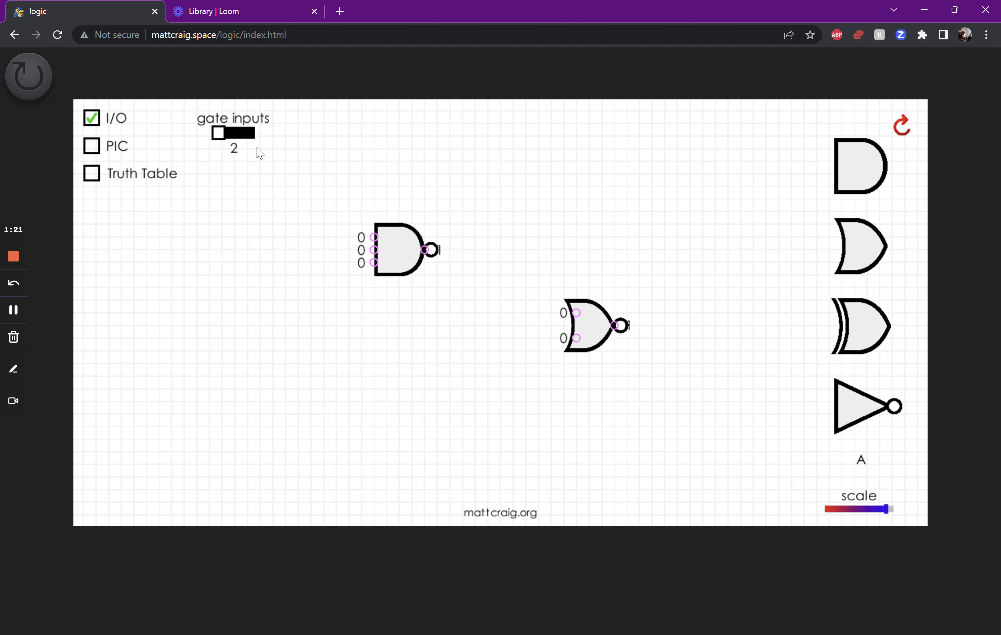
{"action": "left_click", "coordinate": [238, 134]}
{"action": "left_click", "coordinate": [236, 140]}
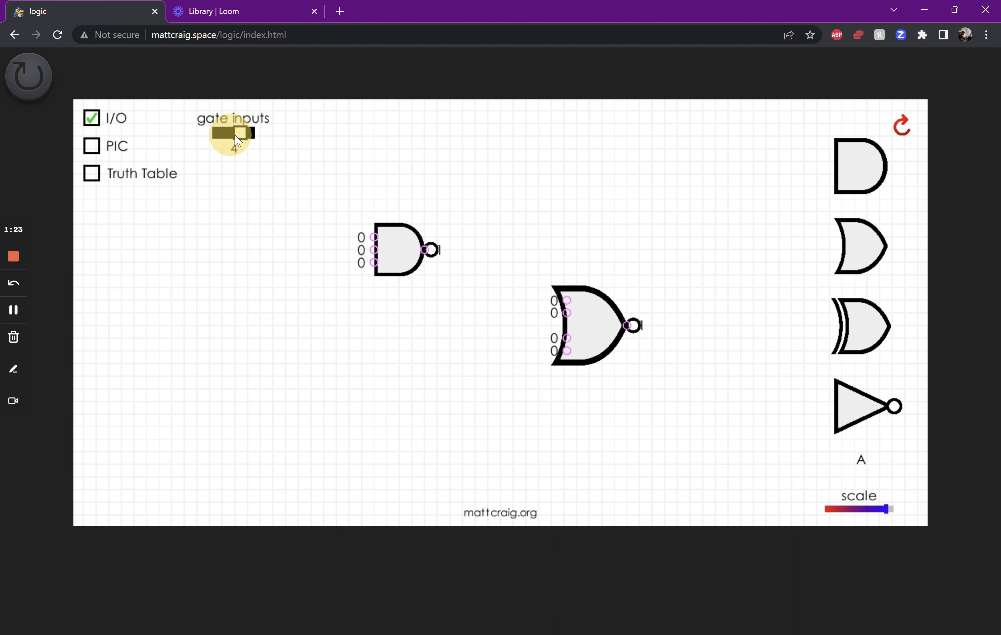
{"action": "left_click", "coordinate": [235, 134]}
Shift the NAND gate slightly up and to the right and set it to two inputs
{"action": "left_click", "coordinate": [408, 242]}
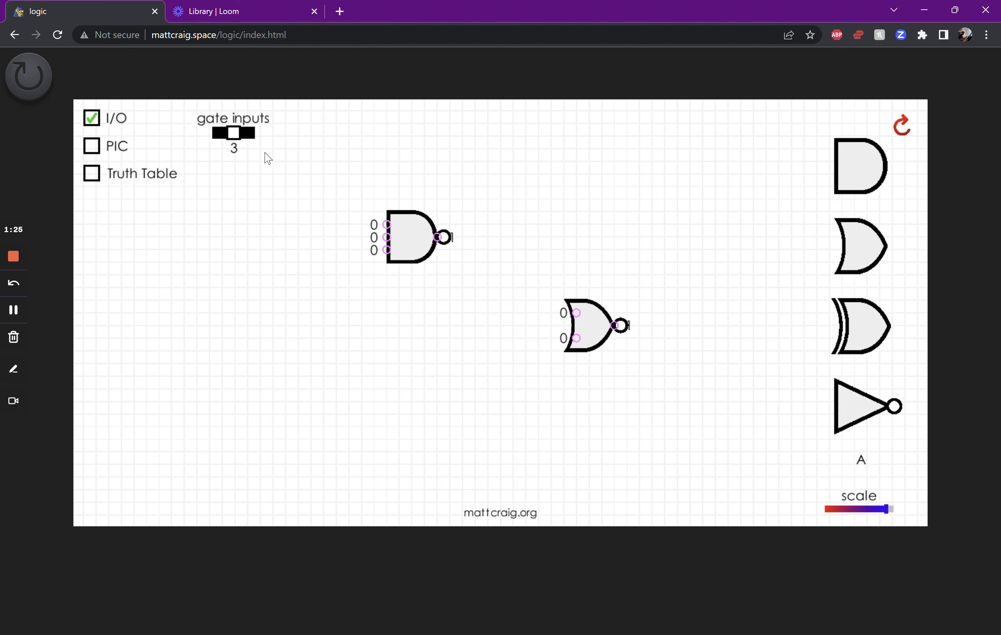
{"action": "left_click", "coordinate": [238, 134]}
{"action": "left_click", "coordinate": [238, 132]}
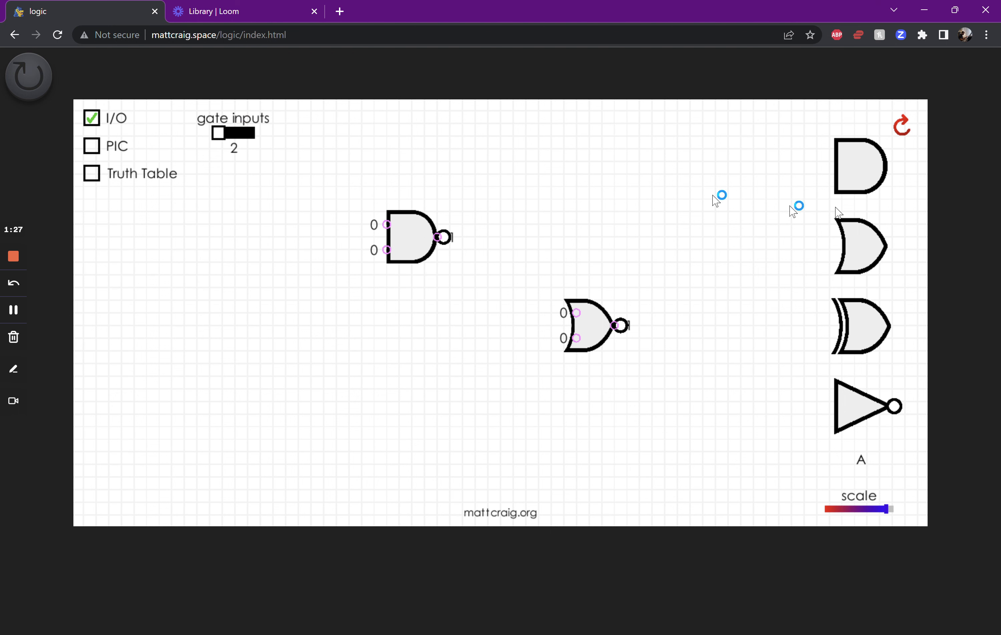
Clear the canvas and place a two-input AND gate with a two-input OR gate below and to its right
{"action": "left_click", "coordinate": [902, 128]}
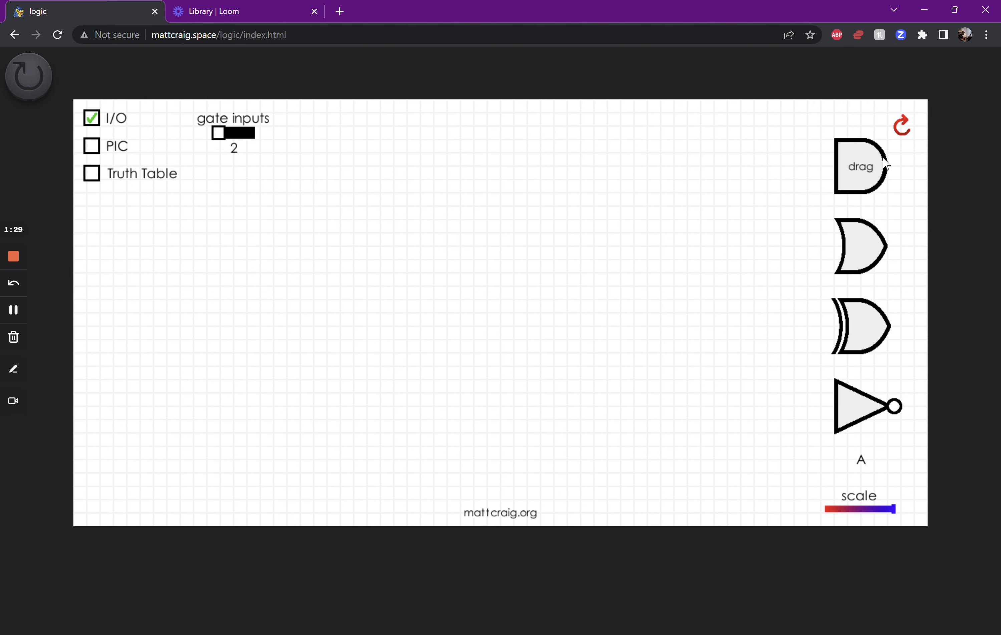
{"action": "left_click_drag", "start_coordinate": [853, 165], "coordinate": [458, 232]}
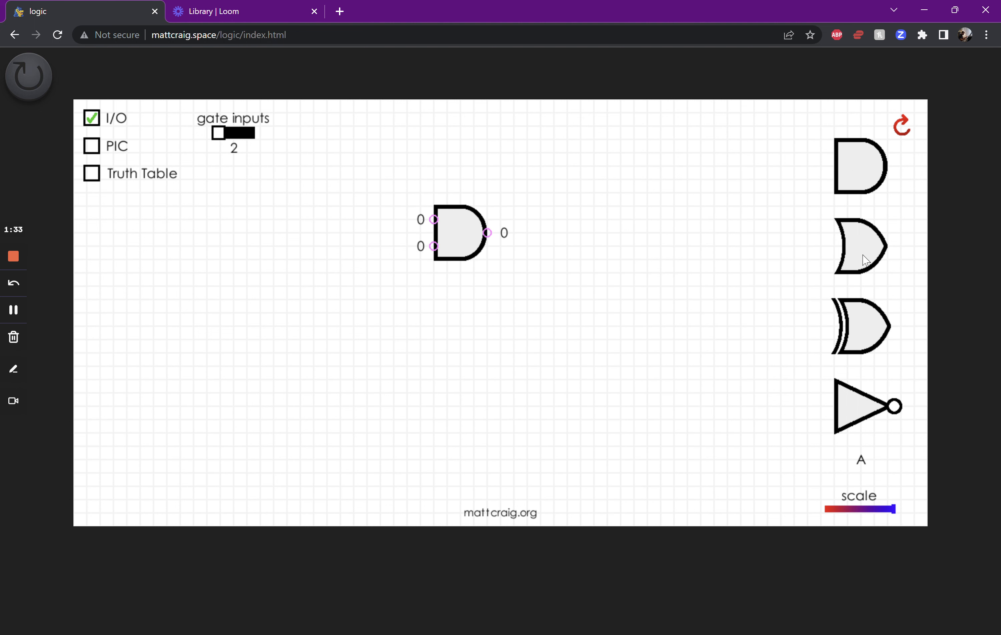
{"action": "left_click_drag", "start_coordinate": [721, 284], "coordinate": [606, 317]}
{"action": "left_click_drag", "start_coordinate": [862, 246], "coordinate": [473, 330]}
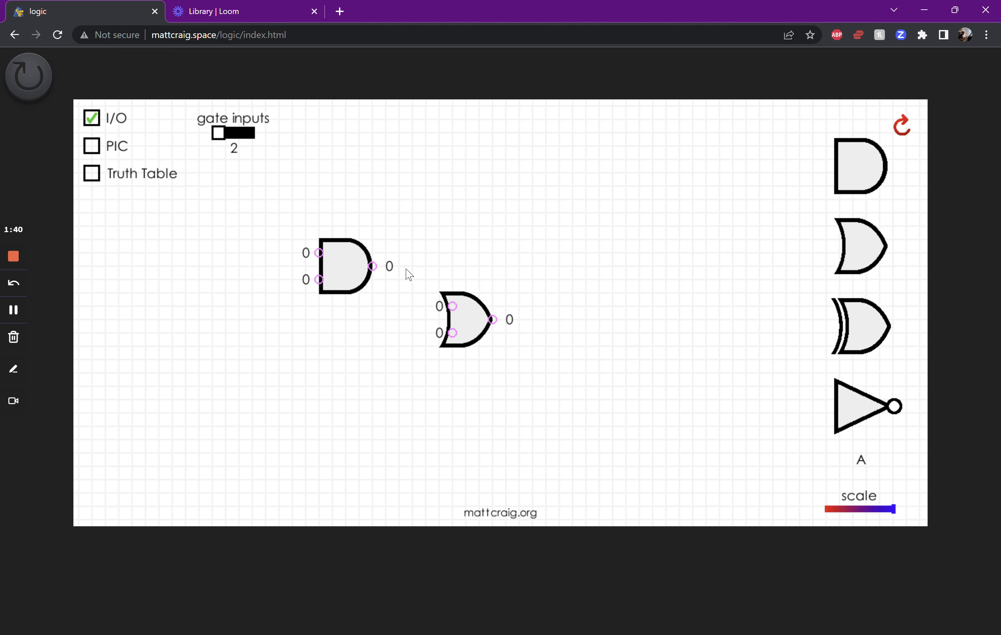
Enable the truth table and cycle its letter inputs through 4 and 2, finishing at 3
{"action": "left_click", "coordinate": [97, 175]}
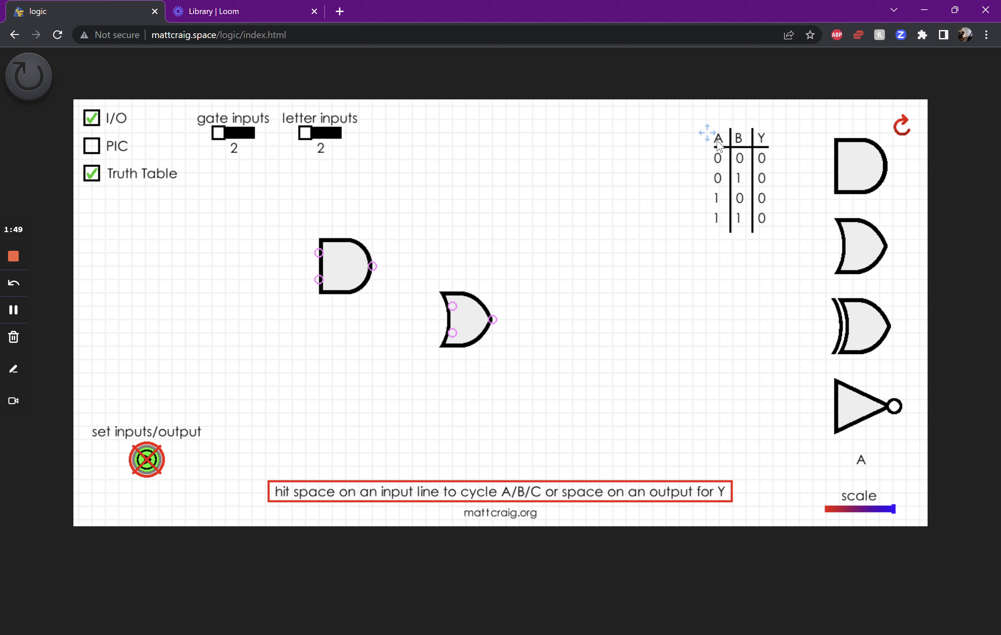
{"action": "left_click", "coordinate": [321, 133]}
{"action": "left_click", "coordinate": [321, 133]}
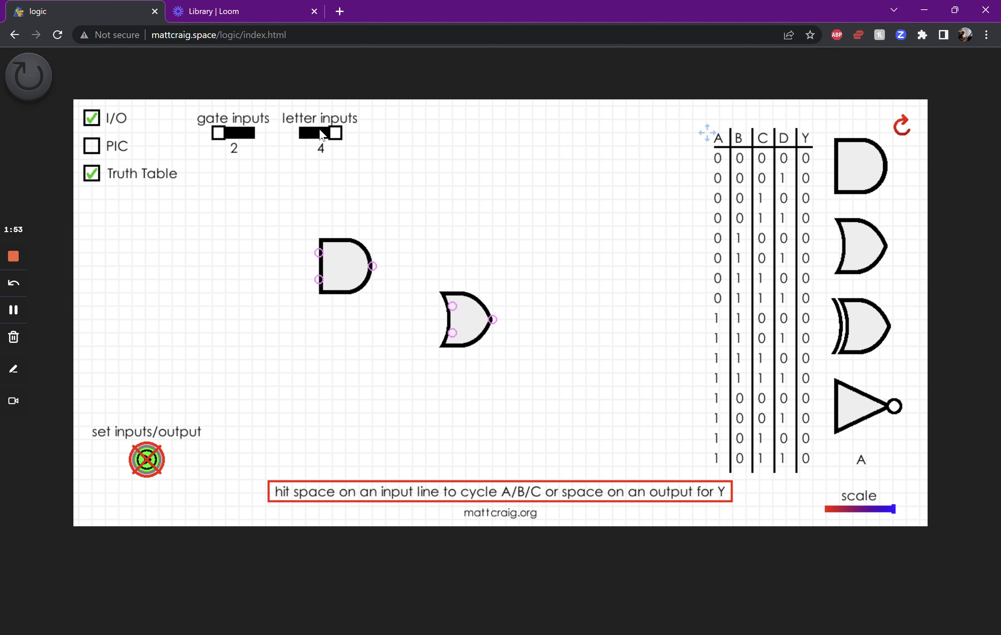
{"action": "left_click", "coordinate": [321, 133]}
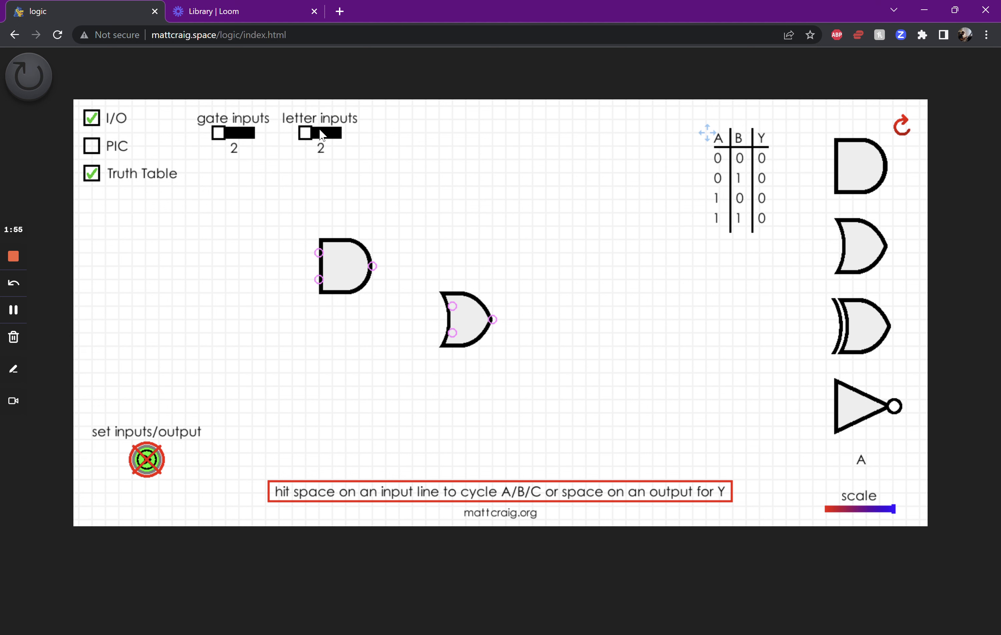
{"action": "left_click", "coordinate": [321, 135]}
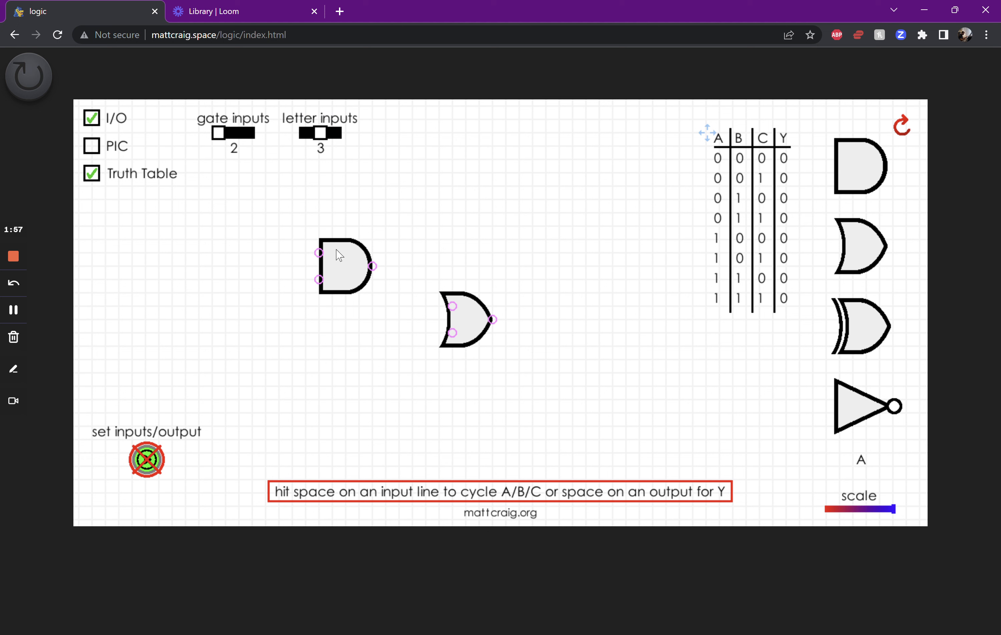
Extend the AND gate's inputs and output and the OR gate's lower input, and branch the OR's upper input from the AND's lower input wire
{"action": "left_click_drag", "start_coordinate": [339, 255], "coordinate": [251, 227]}
{"action": "left_click_drag", "start_coordinate": [319, 253], "coordinate": [253, 254]}
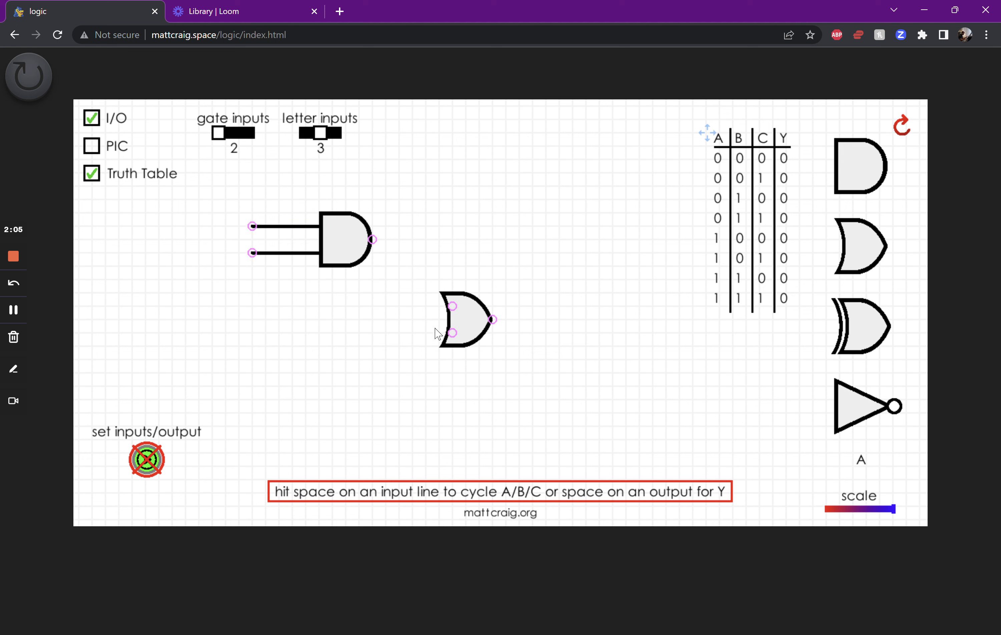
{"action": "left_click_drag", "start_coordinate": [452, 333], "coordinate": [253, 333]}
{"action": "left_click_drag", "start_coordinate": [452, 306], "coordinate": [292, 253]}
{"action": "left_click_drag", "start_coordinate": [374, 242], "coordinate": [506, 266]}
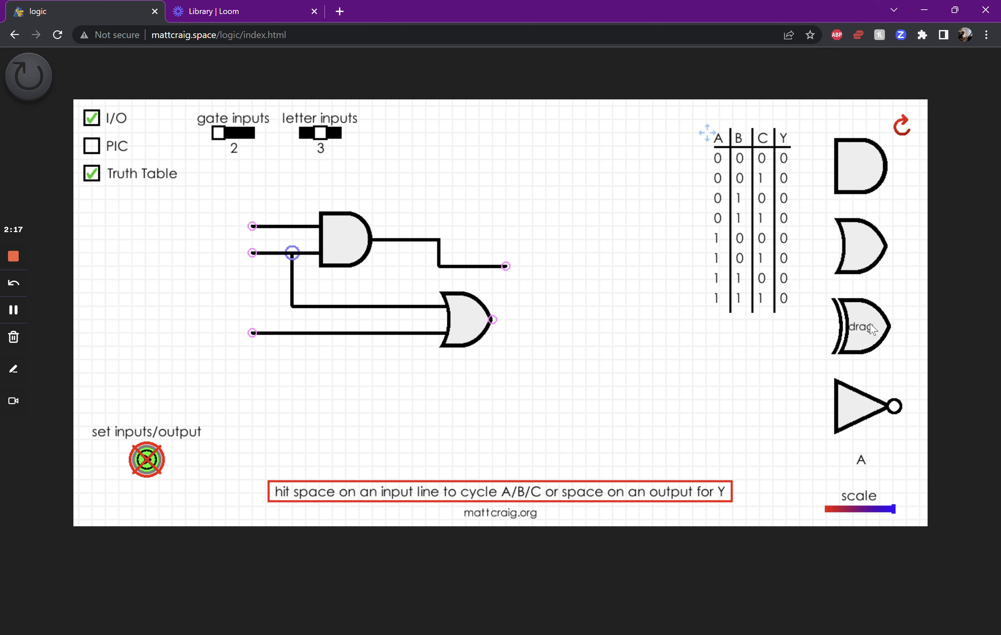
Add an XOR gate fed by the AND and OR outputs, and extend its output wire to the right
{"action": "left_click_drag", "start_coordinate": [668, 316], "coordinate": [558, 305]}
{"action": "left_click_drag", "start_coordinate": [506, 266], "coordinate": [546, 284]}
{"action": "left_click_drag", "start_coordinate": [493, 320], "coordinate": [652, 293]}
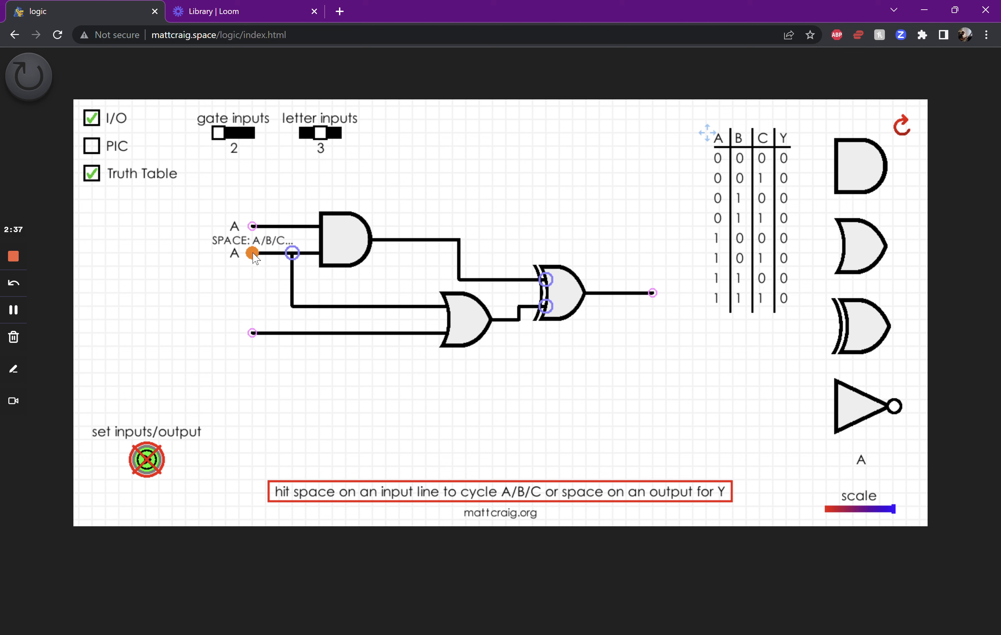
Label the circuit inputs A, B and C and the output Y, and generate the truth table
{"action": "key", "text": "space"}
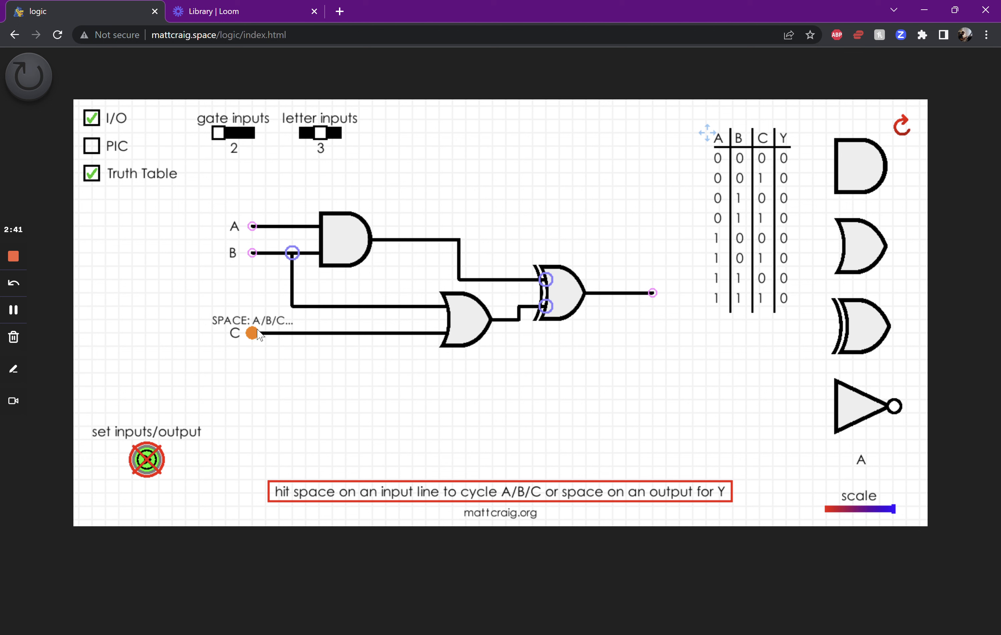
{"action": "key", "text": "space"}
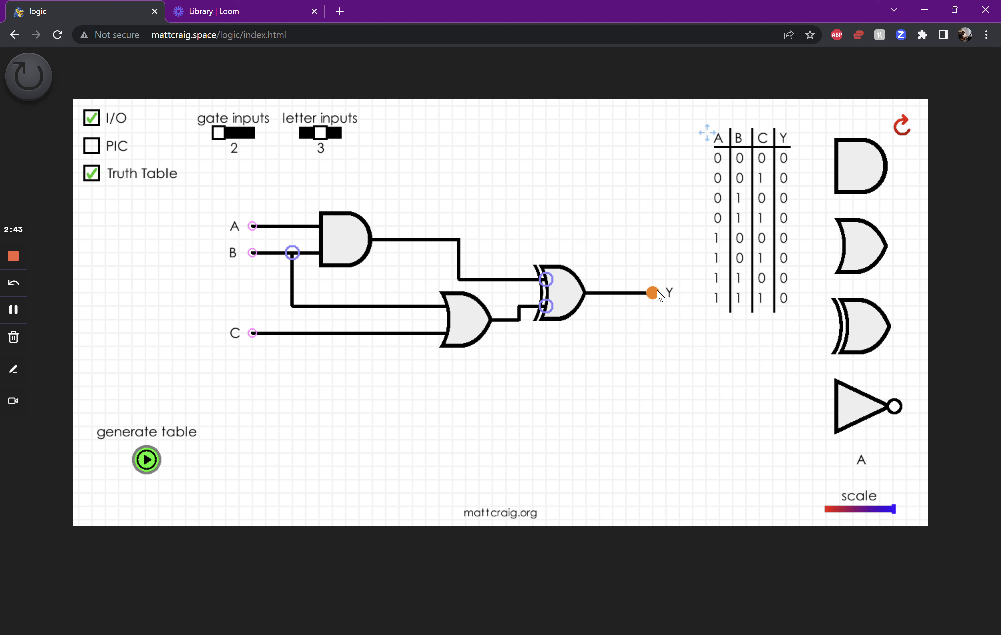
{"action": "left_click", "coordinate": [150, 460]}
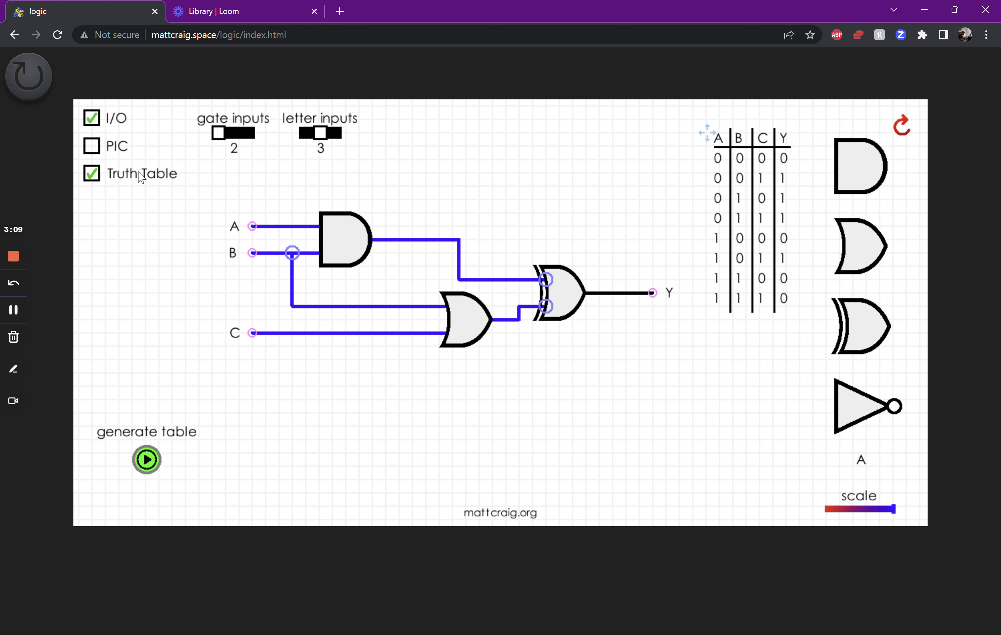
Turn off the truth table and I/O display, and clear the circuit from the canvas
{"action": "left_click", "coordinate": [92, 170]}
{"action": "left_click", "coordinate": [92, 125]}
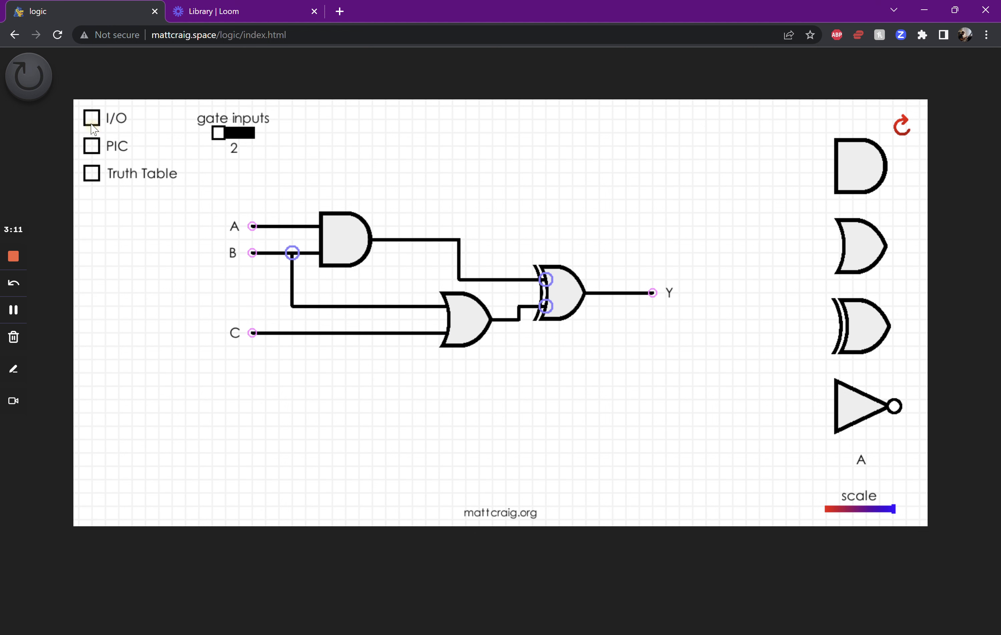
{"action": "mouse_move", "coordinate": [236, 220]}
{"action": "left_mouse_down"}
{"action": "mouse_move", "coordinate": [250, 210]}
{"action": "mouse_move", "coordinate": [369, 205]}
{"action": "left_mouse_up"}
{"action": "left_click", "coordinate": [902, 126]}
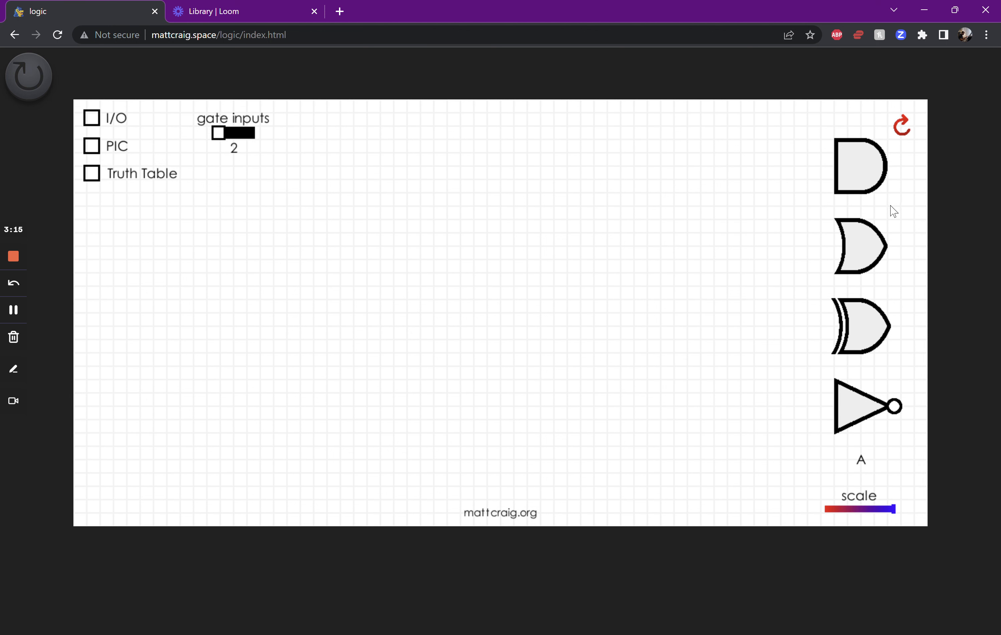
Place a two-input AND gate on the empty canvas and extend both of its input wires to the left
{"action": "left_click_drag", "start_coordinate": [863, 168], "coordinate": [327, 246]}
{"action": "left_click_drag", "start_coordinate": [433, 273], "coordinate": [328, 273]}
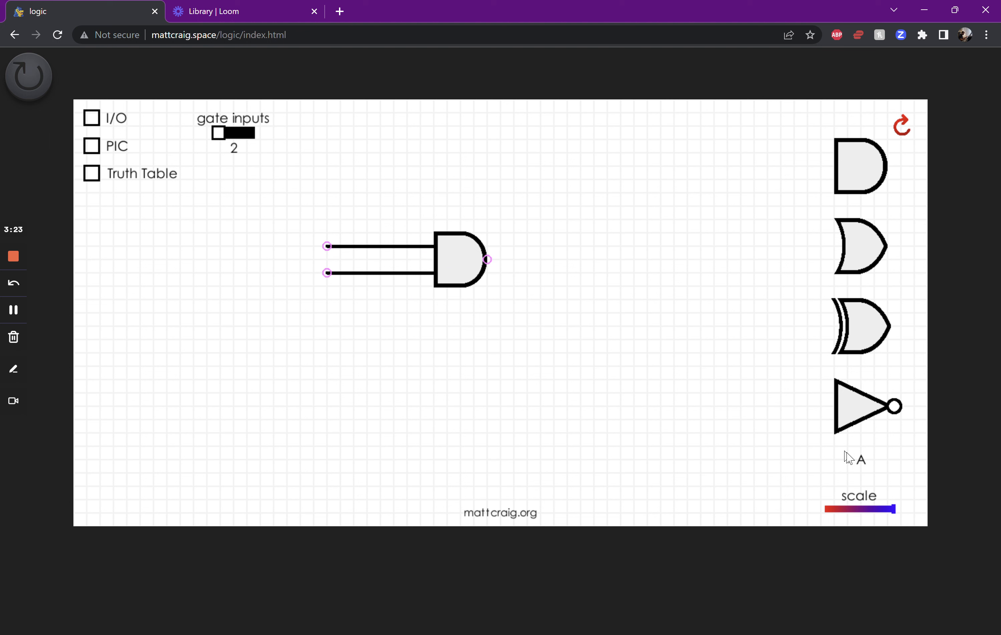
Try a letter A label beside the AND gate's upper input wire, discard it, and remove the gate's input wires
{"action": "left_click_drag", "start_coordinate": [862, 464], "coordinate": [299, 248]}
{"action": "left_click_drag", "start_coordinate": [301, 248], "coordinate": [871, 461]}
{"action": "left_click", "coordinate": [468, 267]}
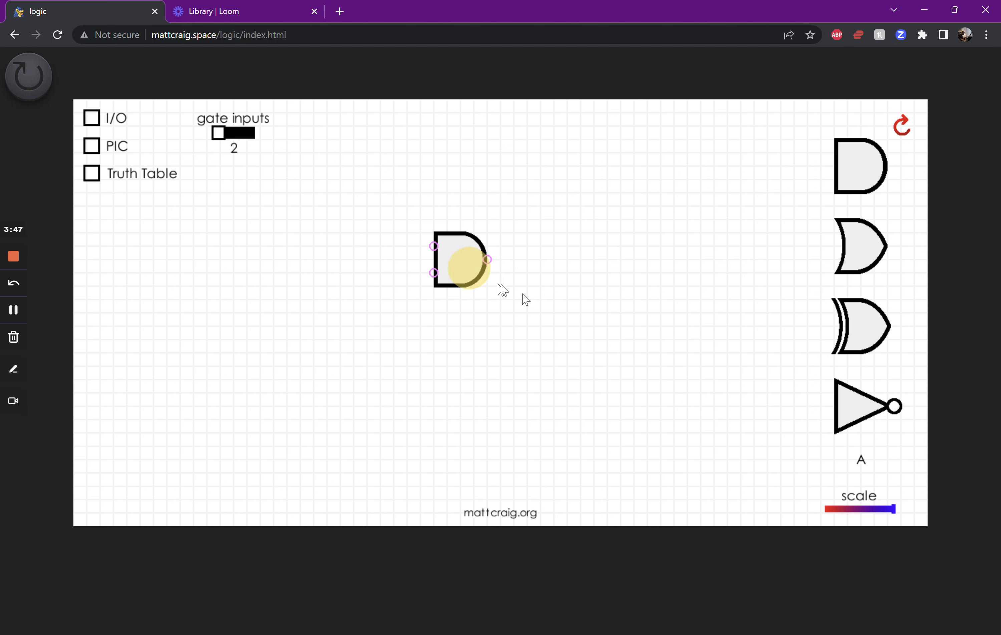
Replace the AND gate with two two-input OR gates, one above the other, and invert both into NOR gates
{"action": "left_click_drag", "start_coordinate": [503, 290], "coordinate": [859, 455]}
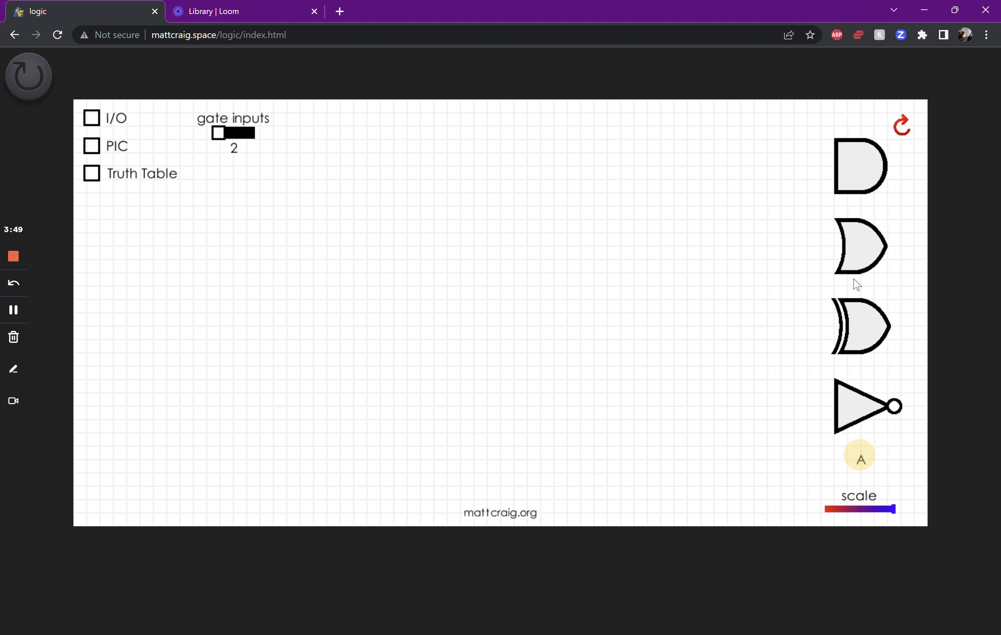
{"action": "left_click_drag", "start_coordinate": [861, 243], "coordinate": [366, 242]}
{"action": "key", "text": "space"}
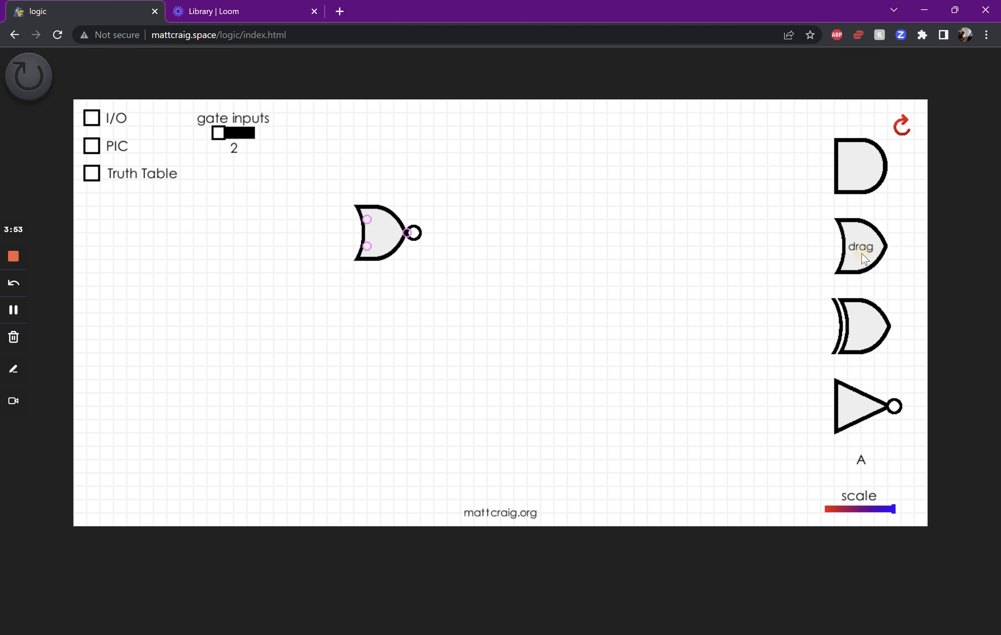
{"action": "left_click_drag", "start_coordinate": [865, 258], "coordinate": [260, 339]}
{"action": "key", "text": "space"}
Extend the NOR gates' outer input wires to the left, cross-couple each output to the other gate's inner input, and show the I/O values
{"action": "left_click_drag", "start_coordinate": [367, 219], "coordinate": [265, 223]}
{"action": "mouse_move", "coordinate": [410, 233]}
{"action": "left_mouse_down"}
{"action": "mouse_move", "coordinate": [364, 315]}
{"action": "mouse_move", "coordinate": [413, 326]}
{"action": "mouse_move", "coordinate": [381, 268]}
{"action": "mouse_move", "coordinate": [353, 250]}
{"action": "mouse_move", "coordinate": [364, 248]}
{"action": "left_mouse_up"}
{"action": "left_click", "coordinate": [91, 123]}
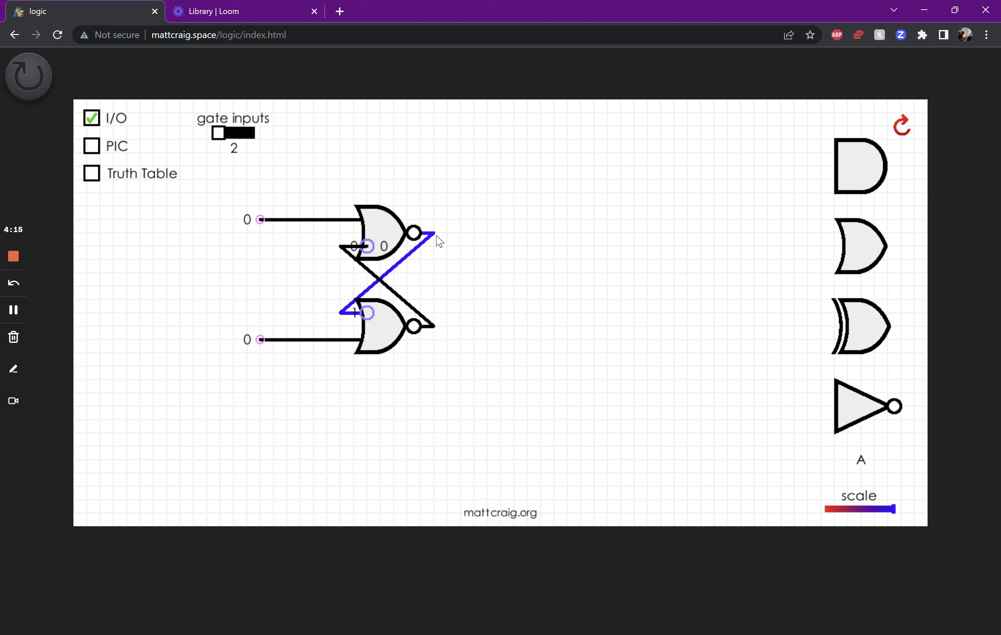
Test the cross-coupled NOR latch by alternately switching its lower and upper outer inputs to 1 and back to 0
{"action": "key", "text": "space"}
{"action": "key", "text": "space"}
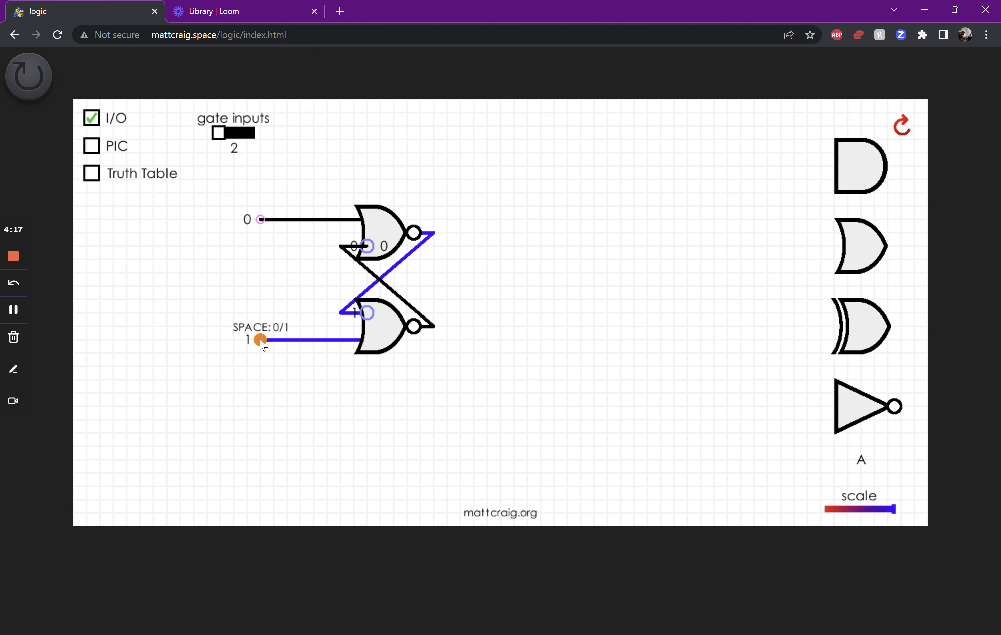
{"action": "key", "text": "space"}
{"action": "key", "text": "space"}
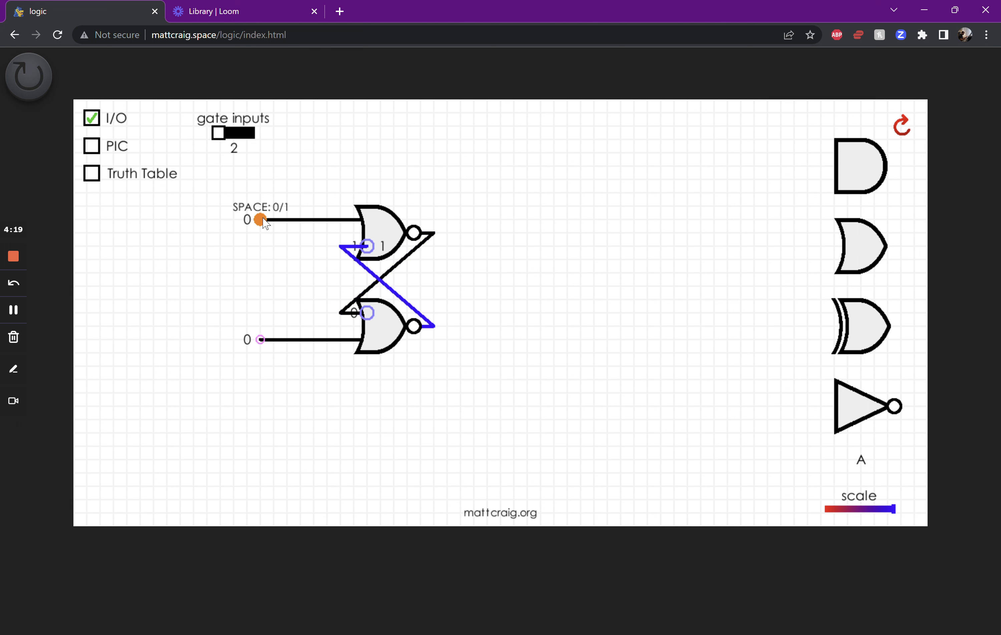
{"action": "key", "text": "space"}
{"action": "key", "text": "space"}
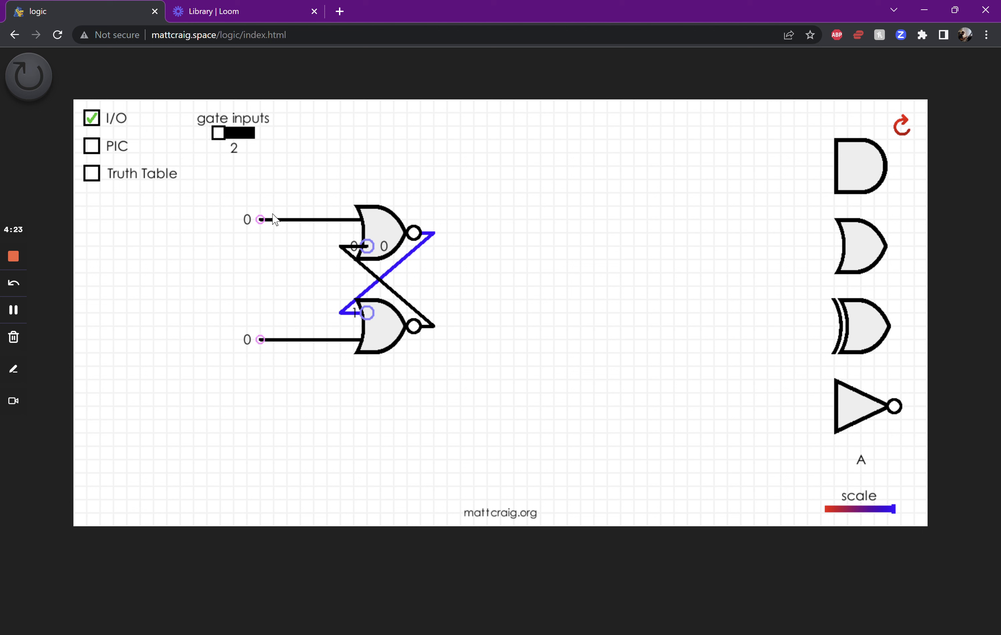
{"action": "key", "text": "space"}
{"action": "key", "text": "space"}
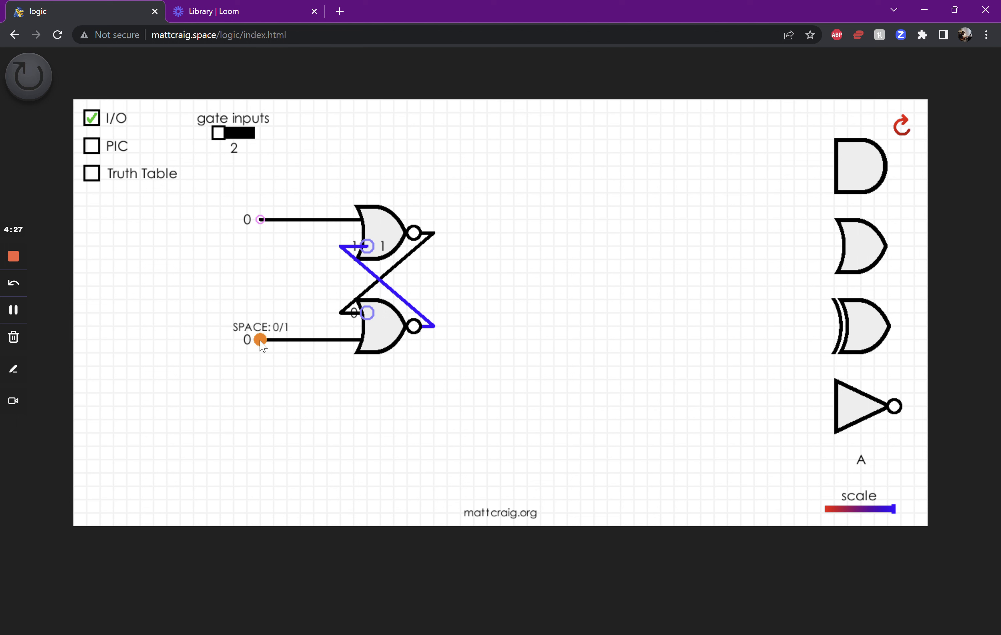
{"action": "key", "text": "space"}
{"action": "key", "text": "space"}
{"action": "key", "text": "space"}
{"action": "key", "text": "space"}
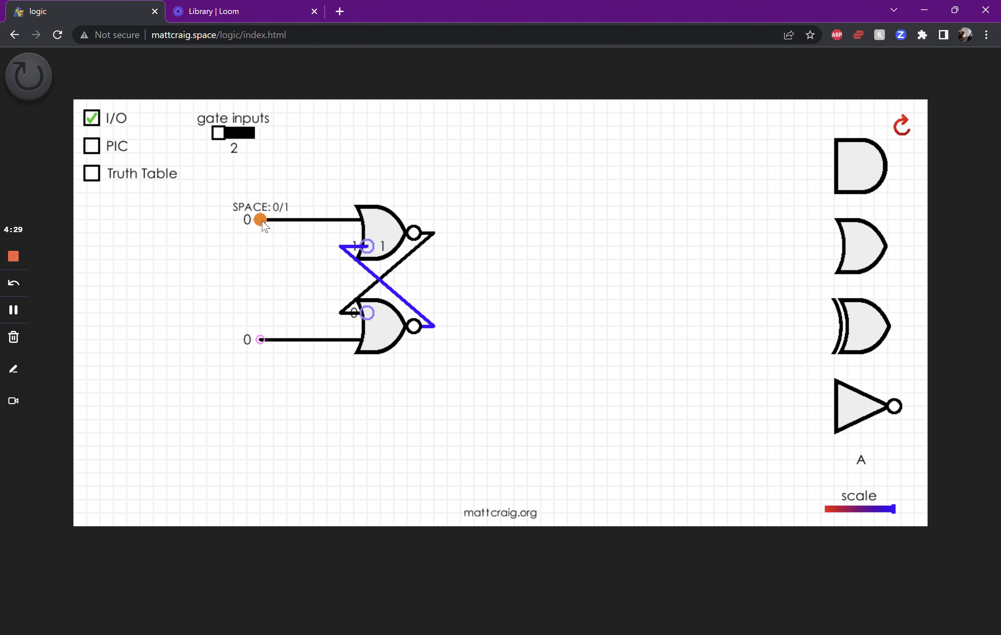